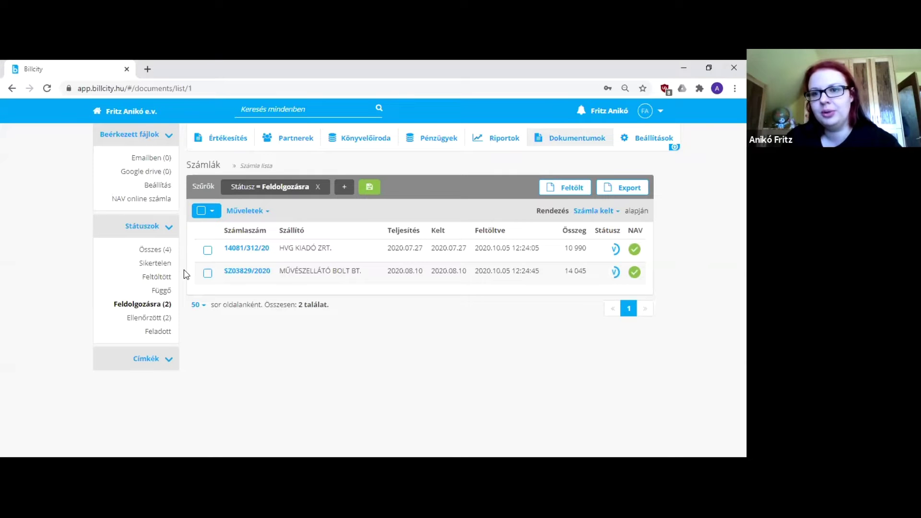
# Open the NAV online számla list and check which supplier invoices are marked as paired.
pyautogui.click(156, 199)
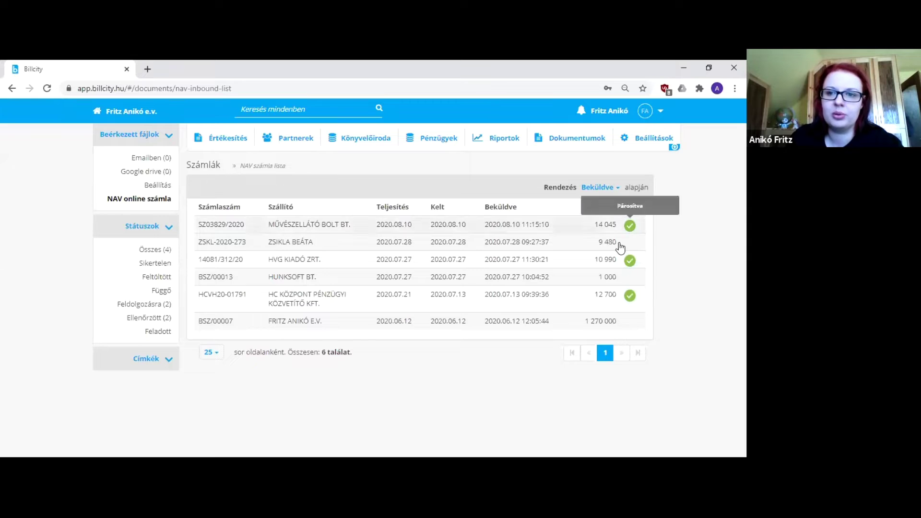
pyautogui.moveTo(628, 303)
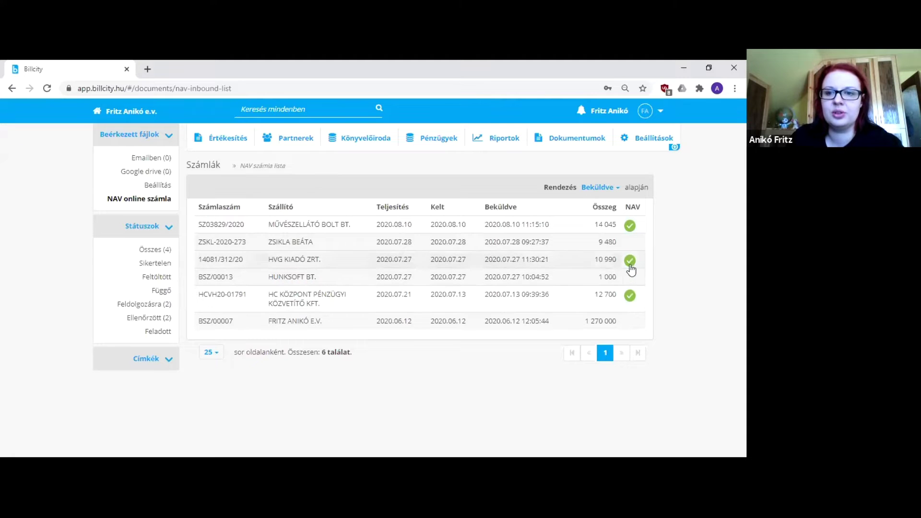
pyautogui.moveTo(632, 230)
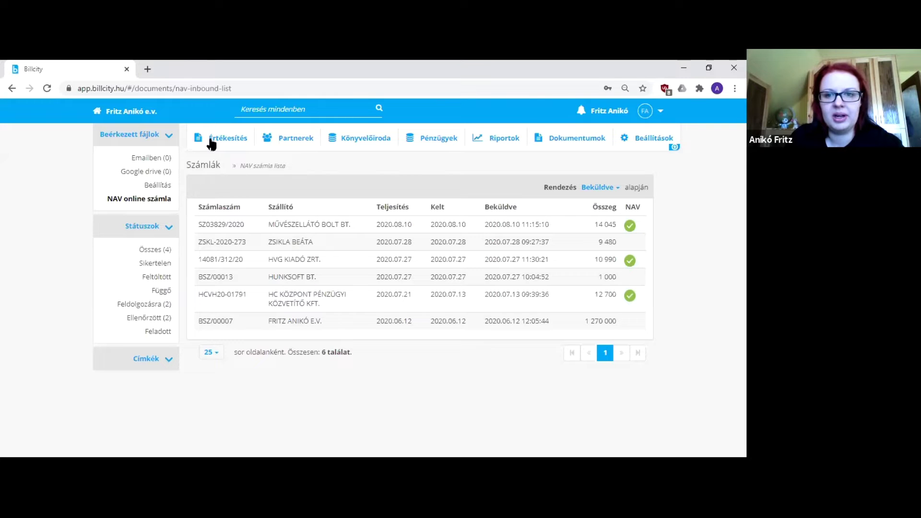
# Open the unpaired 9 480 invoice dated 2020.07.28, examine its header data and line items, and return to the NAV list.
pyautogui.click(292, 243)
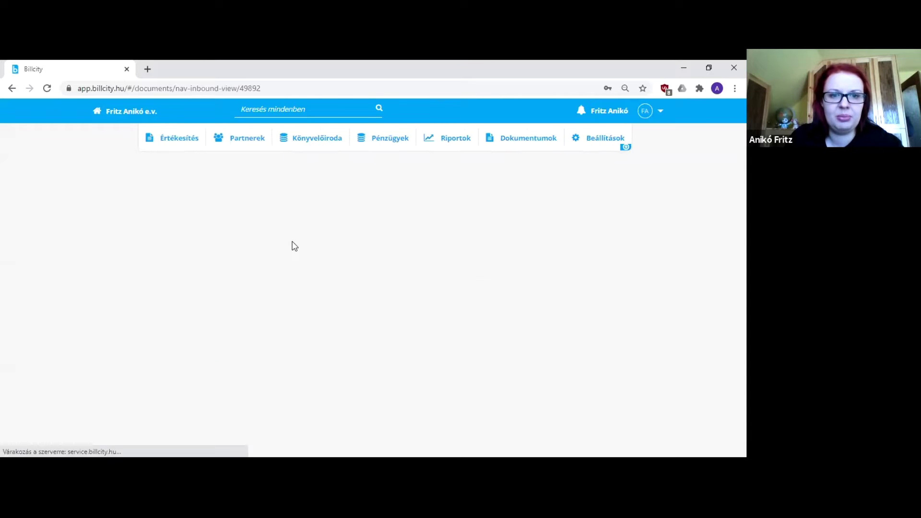
pyautogui.scroll(-3, 290, 335)
pyautogui.scroll(1, 284, 329)
pyautogui.scroll(2, 307, 242)
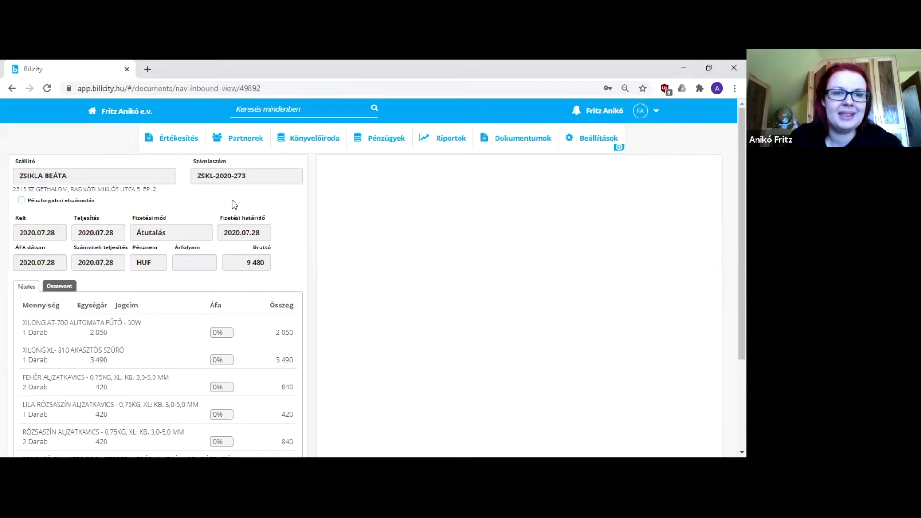
pyautogui.scroll(-2, 137, 177)
pyautogui.scroll(-1, 216, 271)
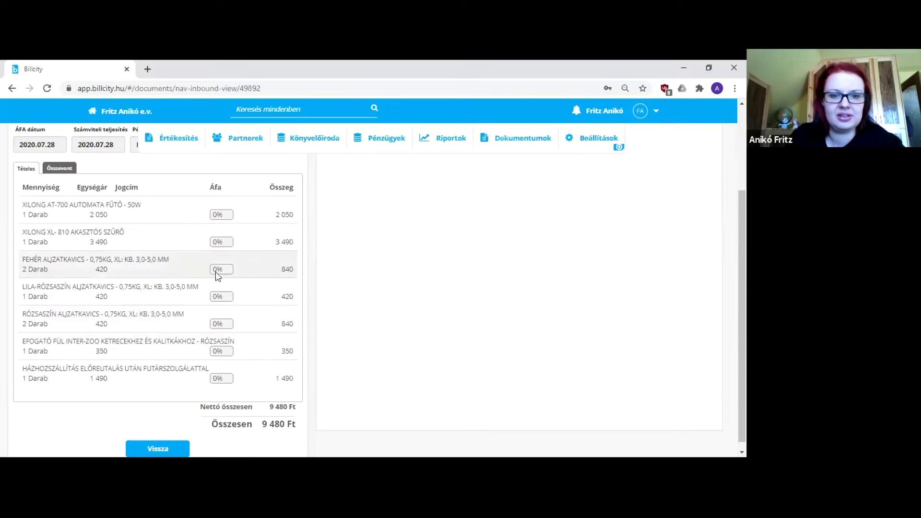
pyautogui.scroll(3, 259, 269)
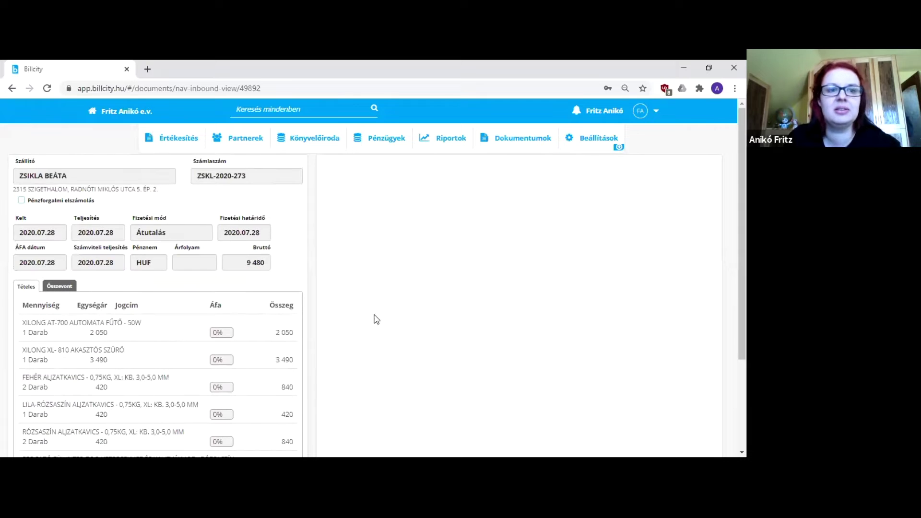
pyautogui.scroll(-1, 376, 317)
pyautogui.scroll(-3, 376, 318)
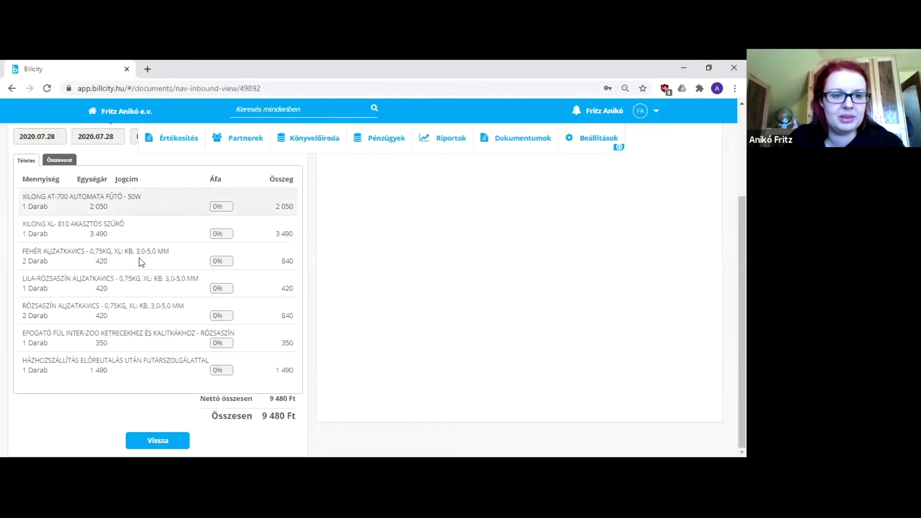
pyautogui.click(148, 440)
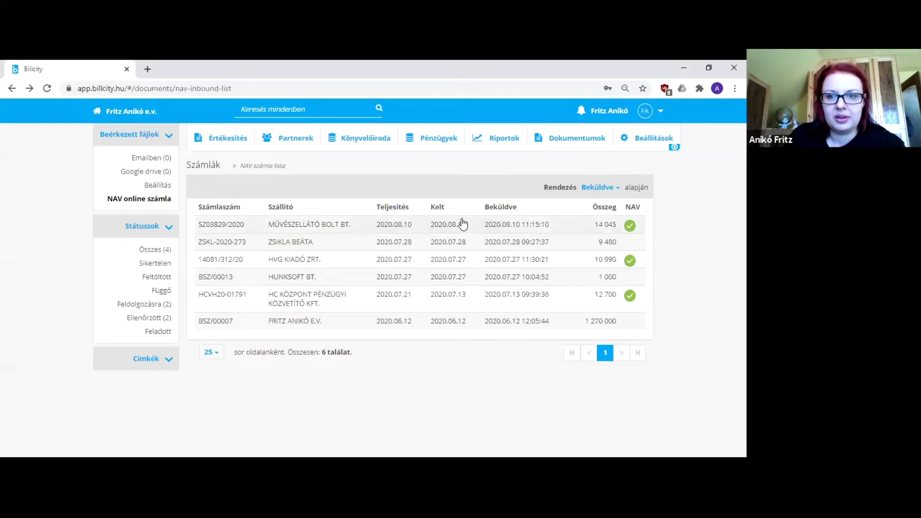
# View the paired HC Központ Pénzügyi Közvetítő Kft. invoice with its scanned document, and return to the NAV online számla list.
pyautogui.click(329, 299)
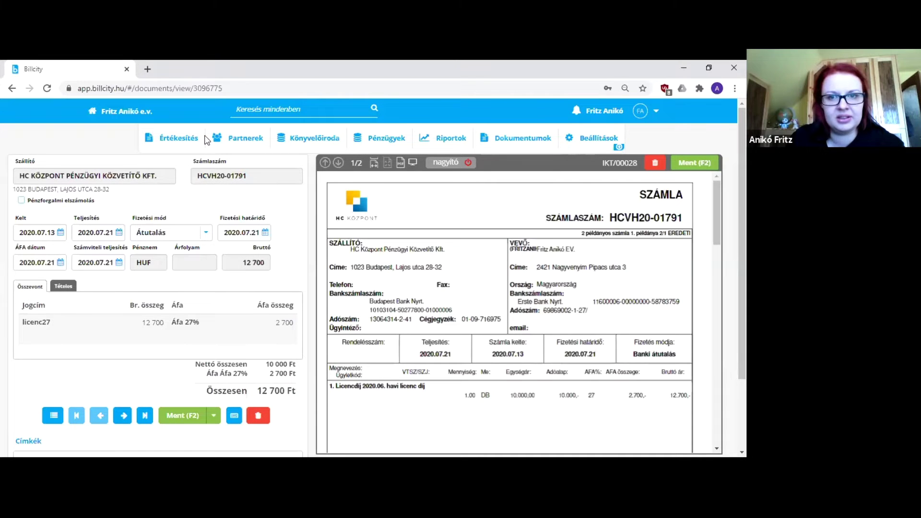
pyautogui.click(508, 139)
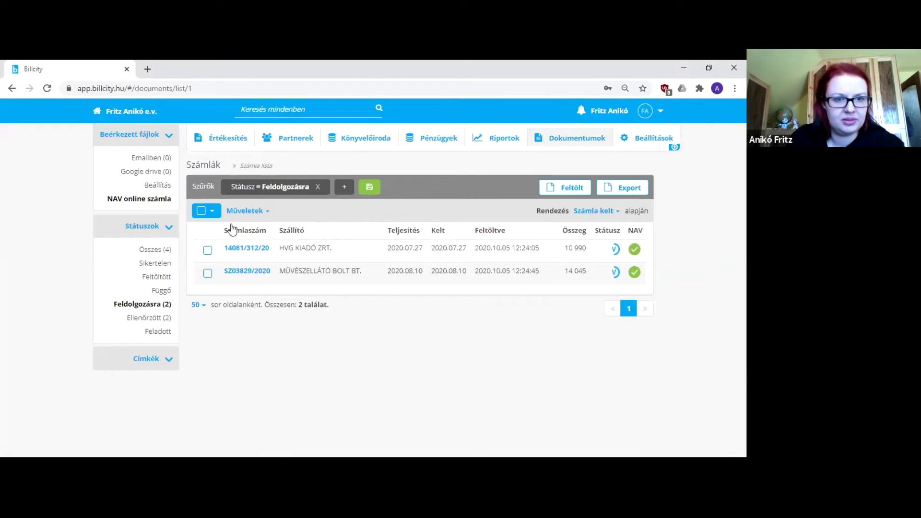
pyautogui.click(149, 199)
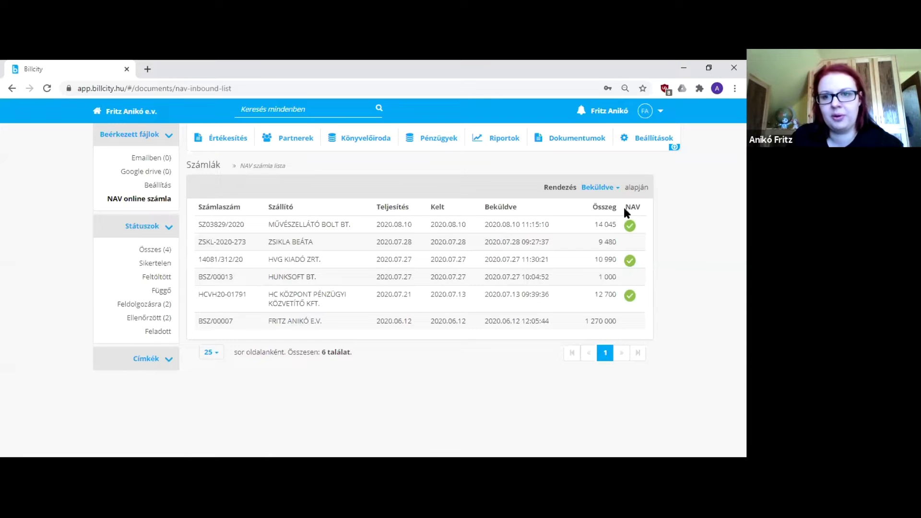
# Sort the NAV invoice list by Kelt in descending order.
pyautogui.click(620, 191)
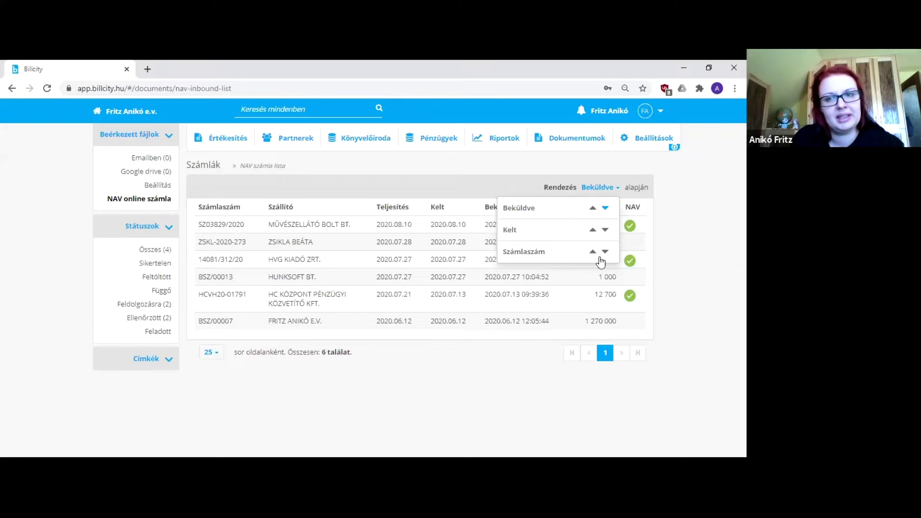
pyautogui.click(606, 231)
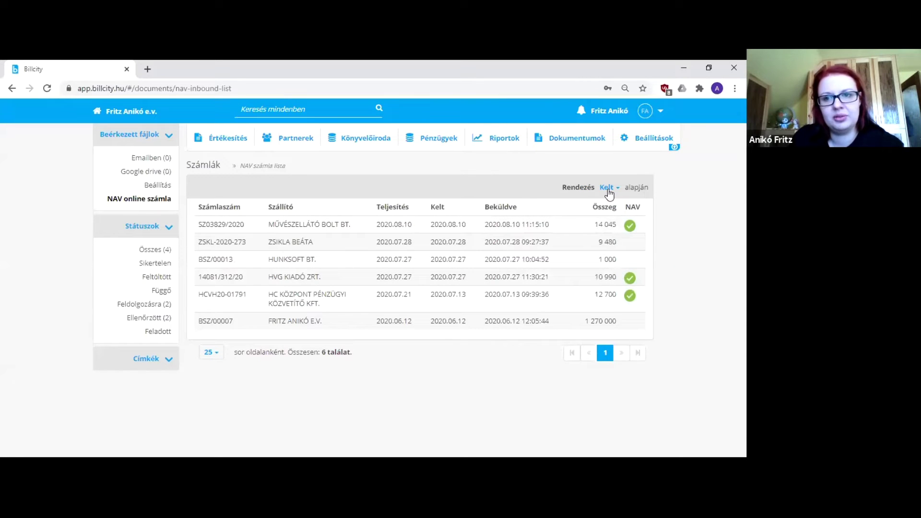
pyautogui.click(609, 188)
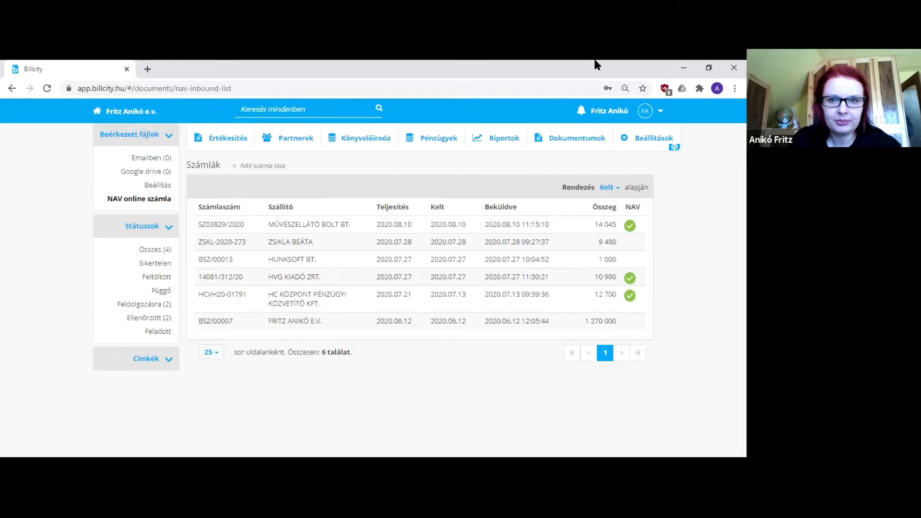
# Open the Számlafeldolgozás settings page.
pyautogui.click(649, 140)
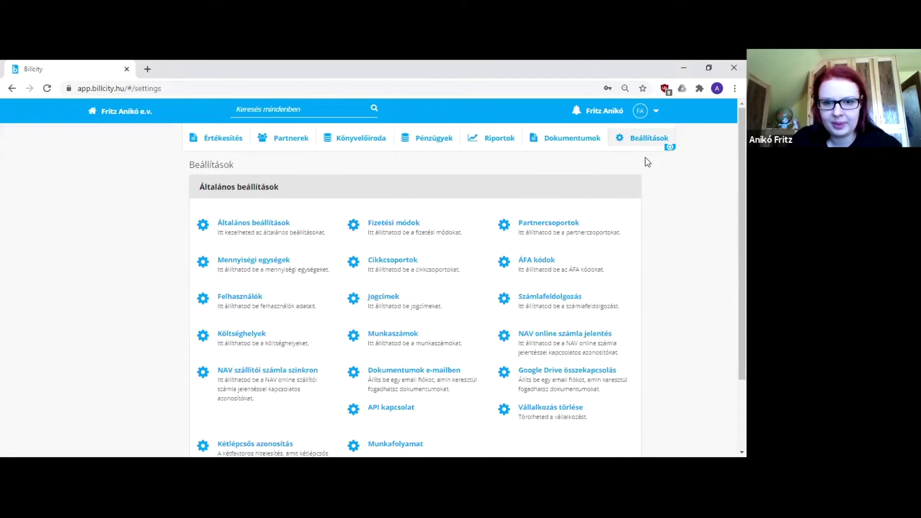
pyautogui.scroll(-1, 647, 162)
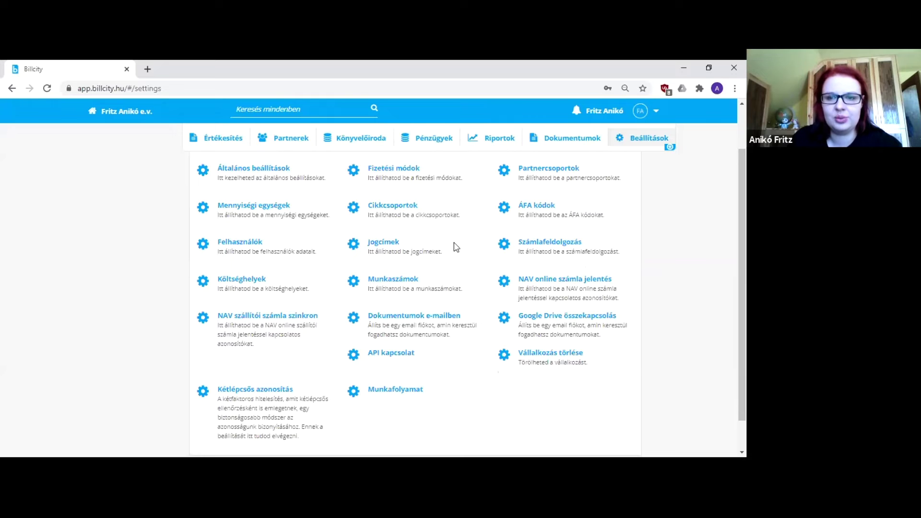
pyautogui.click(551, 241)
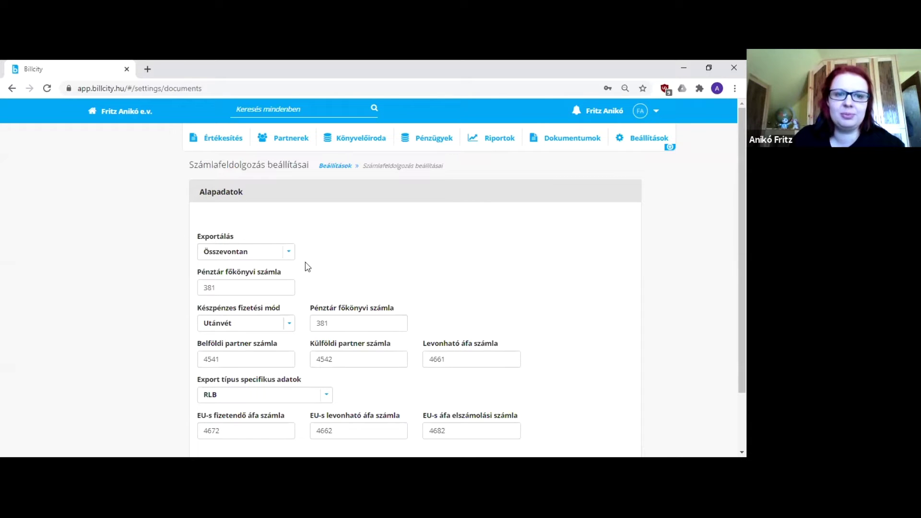
# Try out the Tételesen and Összevontan options of the Exportálás setting.
pyautogui.click(289, 253)
pyautogui.click(259, 291)
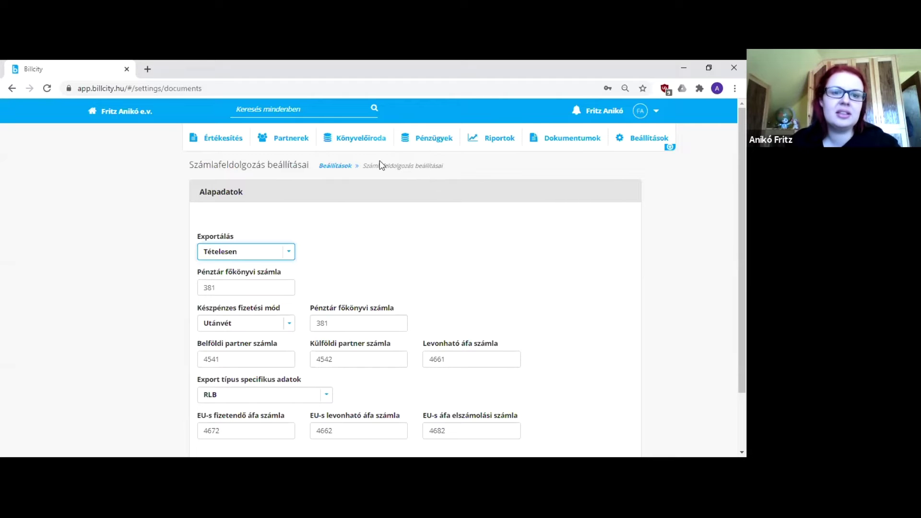
pyautogui.click(287, 255)
pyautogui.click(265, 271)
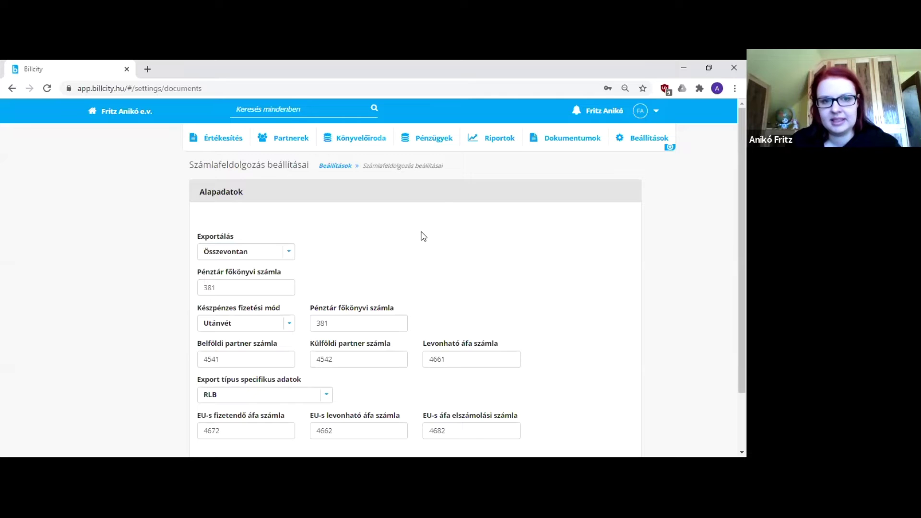
pyautogui.click(289, 253)
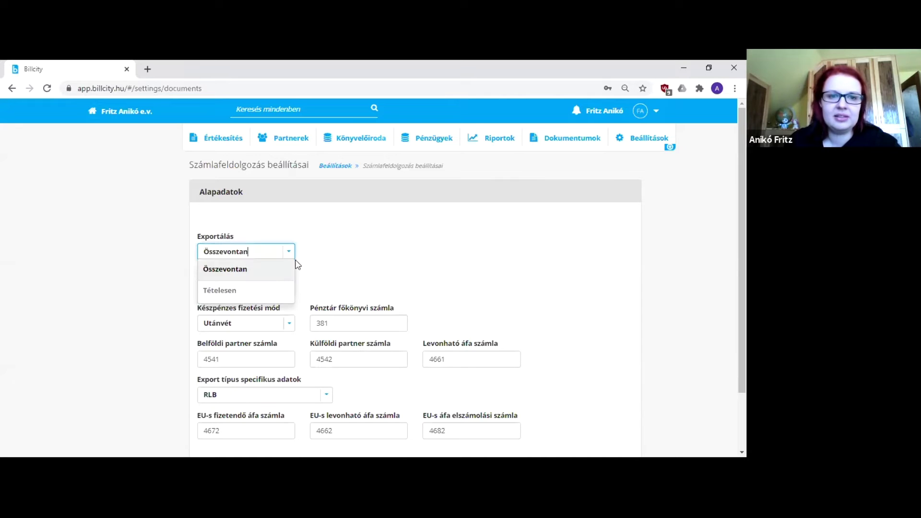
pyautogui.click(267, 288)
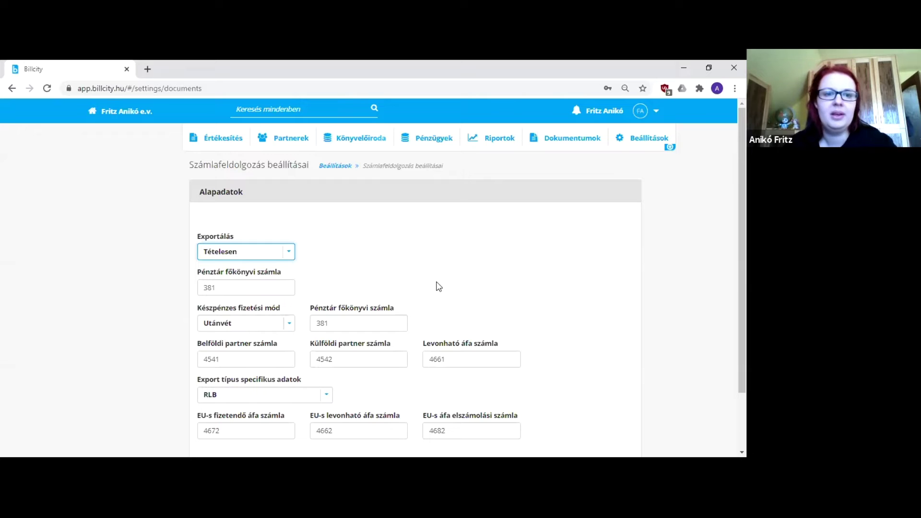
# Set Exportálás to Összevontan and save the invoice processing settings.
pyautogui.click(289, 253)
pyautogui.click(257, 271)
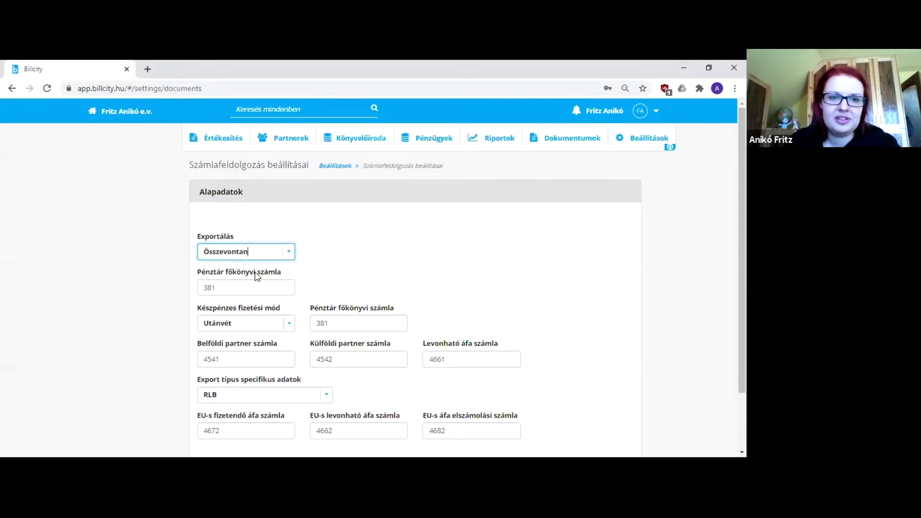
pyautogui.scroll(-2, 480, 249)
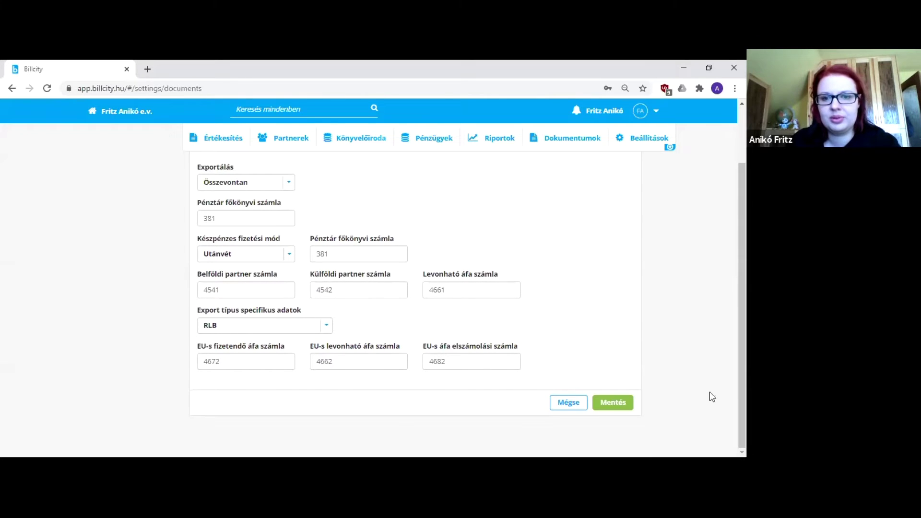
pyautogui.click(616, 403)
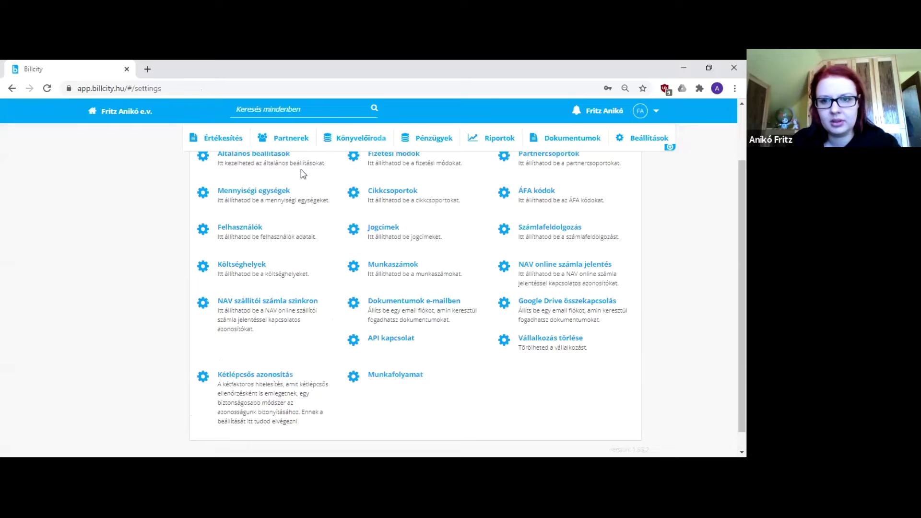
# Open the Művészellátó Bolt Bt. invoice from the documents awaiting processing and show its itemised (Tételes) view.
pyautogui.scroll(1, 363, 278)
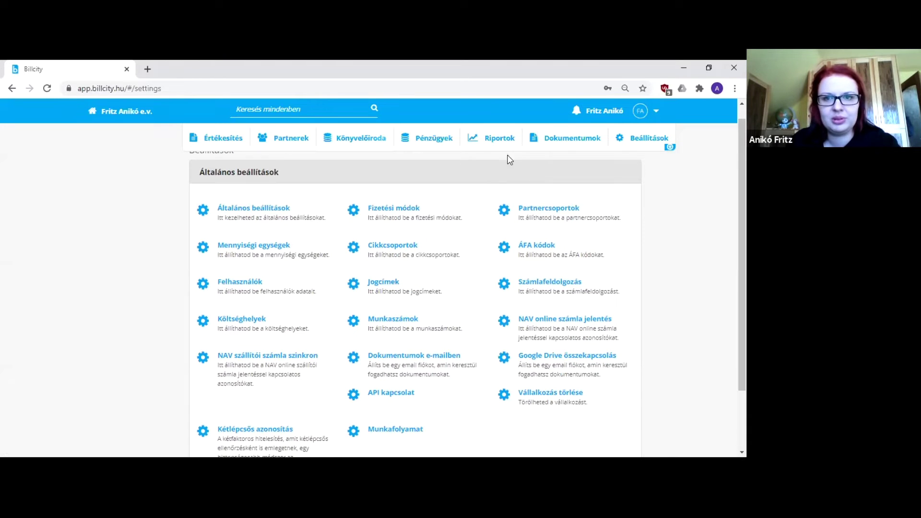
pyautogui.click(567, 139)
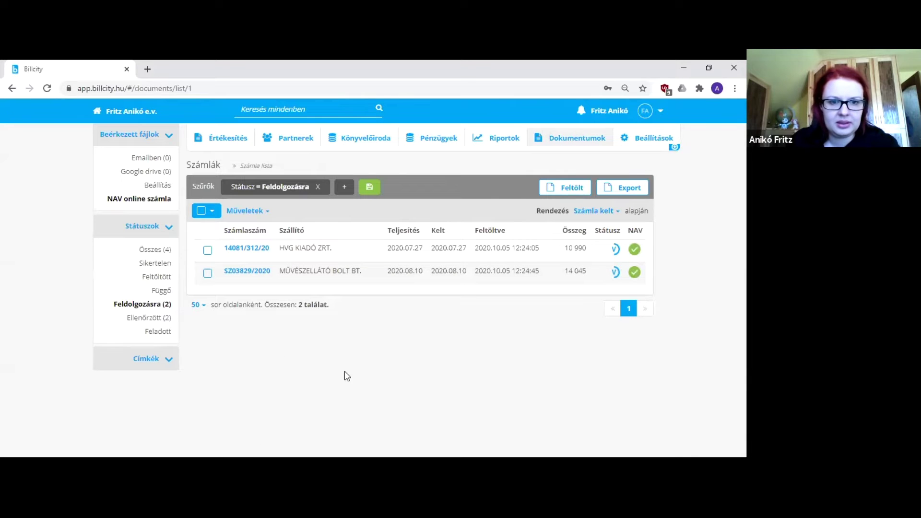
pyautogui.click(248, 273)
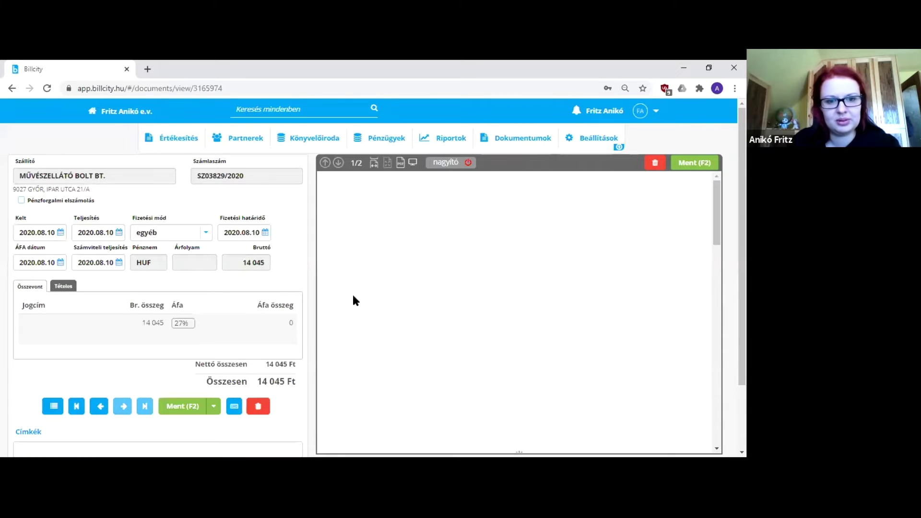
pyautogui.scroll(-1, 293, 261)
pyautogui.click(64, 232)
# Examine the invoice's NAV line items, VAT rates and amounts alongside the scanned document.
pyautogui.scroll(-4, 243, 247)
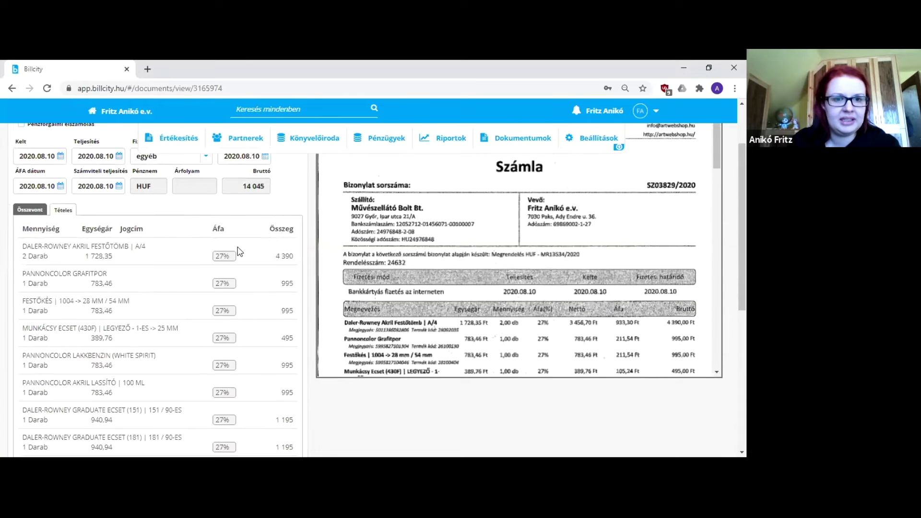
pyautogui.scroll(4, 247, 298)
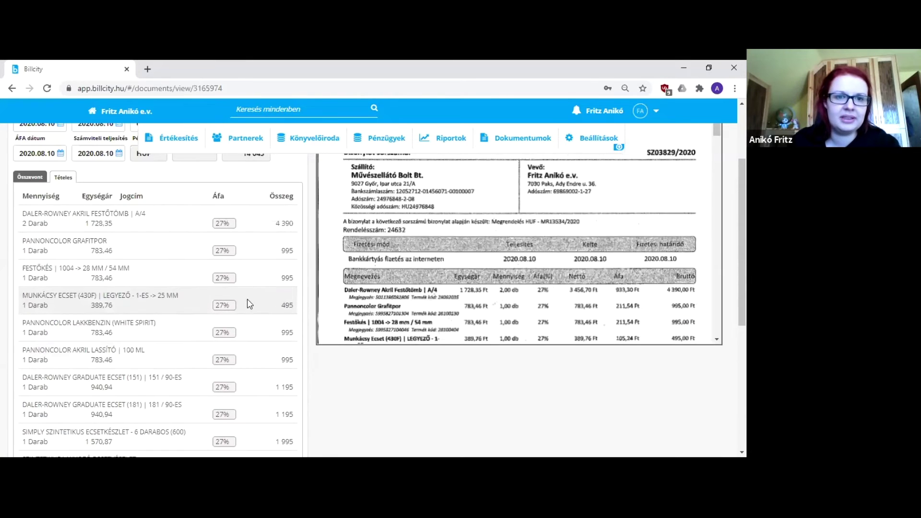
pyautogui.scroll(-1, 307, 250)
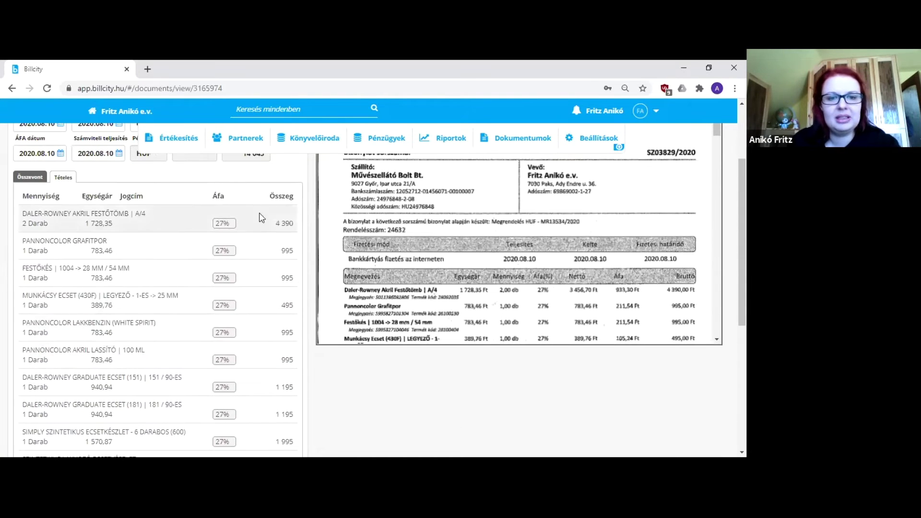
pyautogui.scroll(-3, 249, 241)
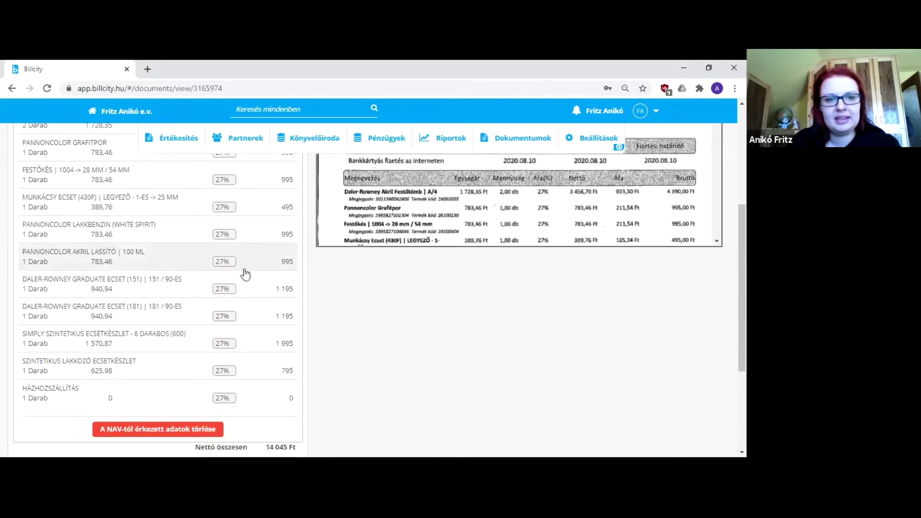
pyautogui.scroll(-1, 240, 288)
pyautogui.scroll(4, 245, 275)
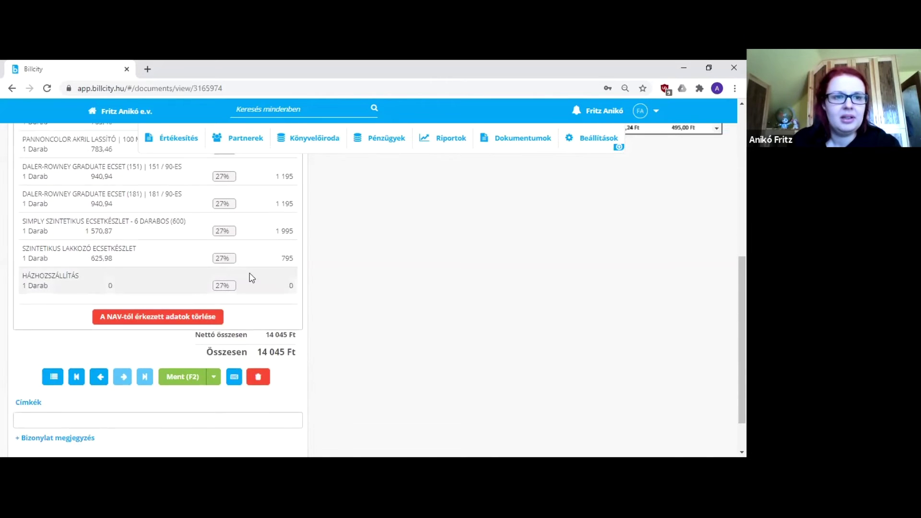
pyautogui.scroll(1, 235, 273)
pyautogui.scroll(-2, 226, 259)
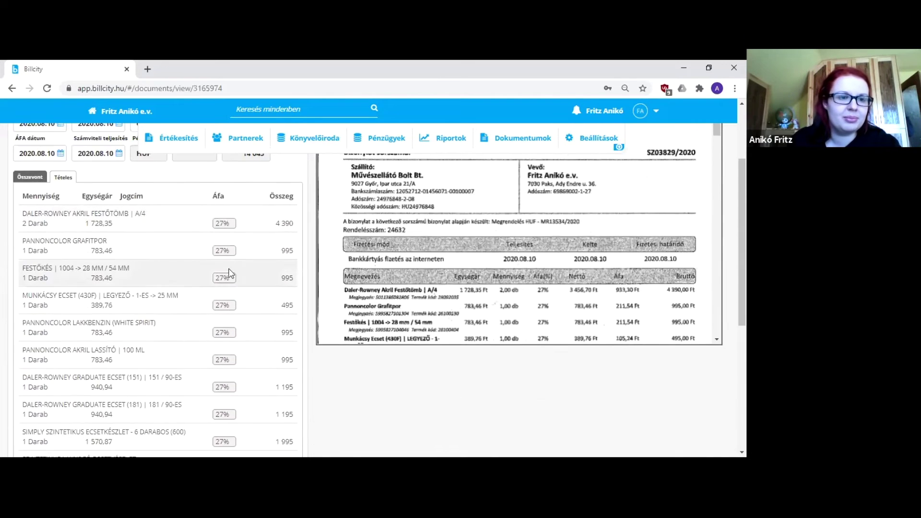
pyautogui.scroll(1, 221, 254)
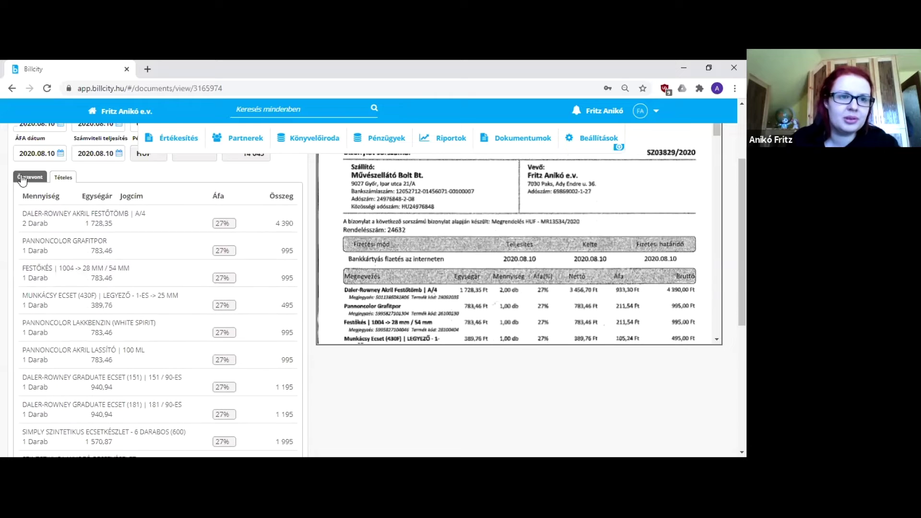
# Compare the invoice's itemised (Tételes) line items with its summarised (Összevont) view.
pyautogui.scroll(-2, 232, 249)
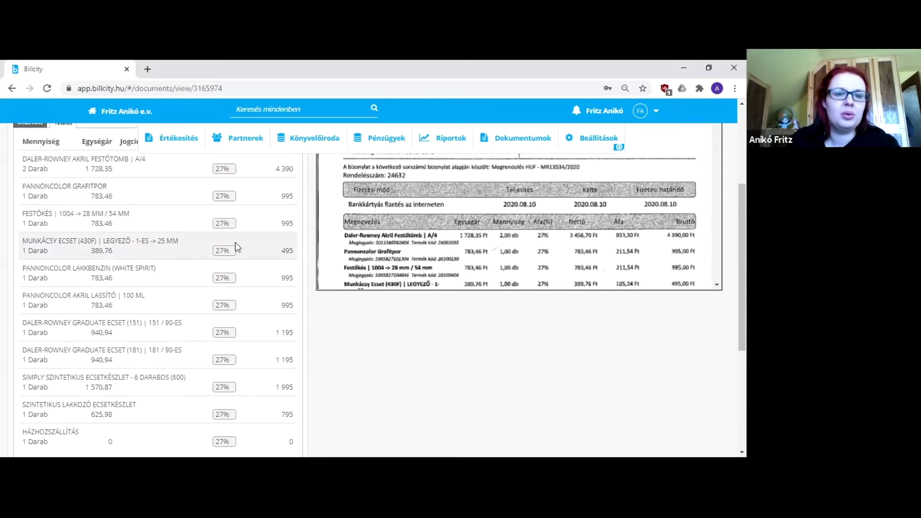
pyautogui.scroll(2, 232, 254)
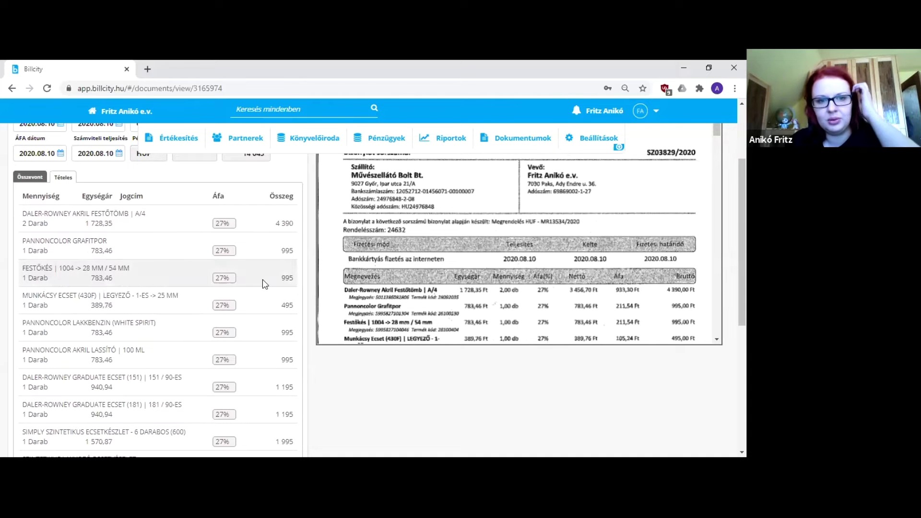
pyautogui.click(33, 178)
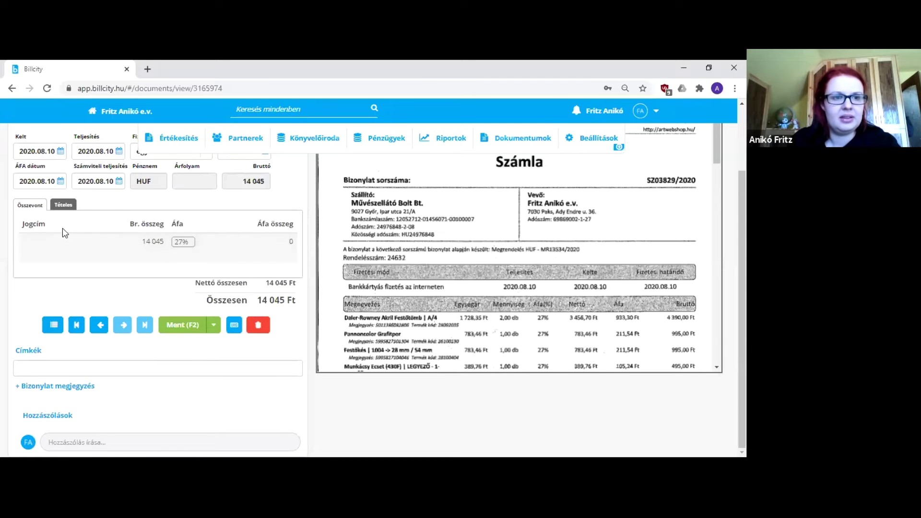
pyautogui.scroll(1, 120, 236)
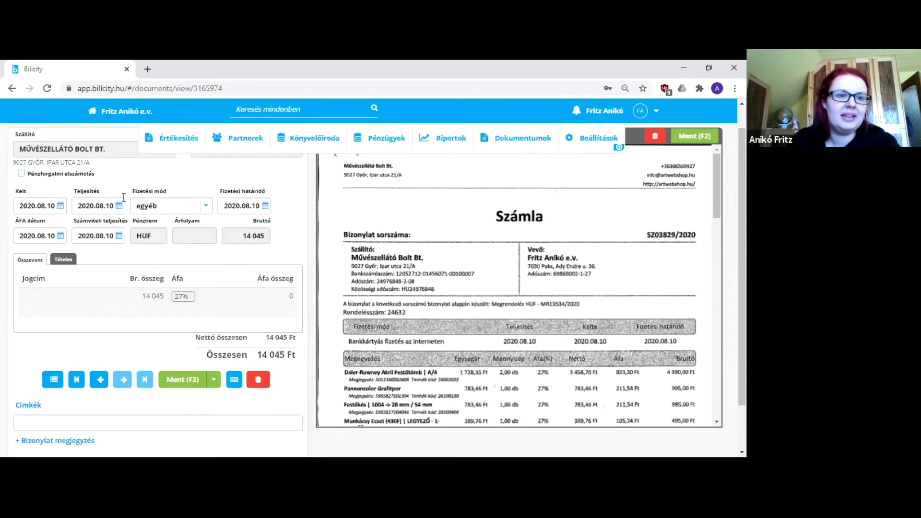
pyautogui.click(63, 259)
pyautogui.scroll(-1, 304, 293)
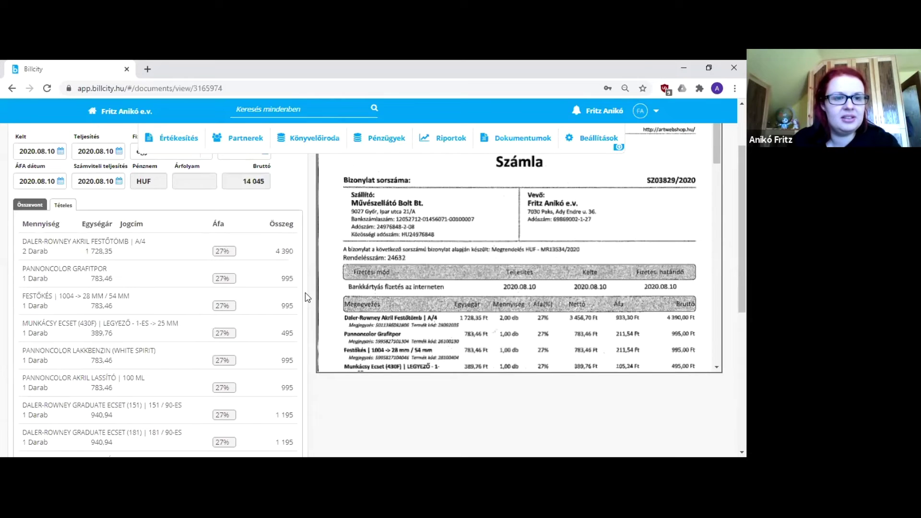
pyautogui.scroll(-1, 301, 288)
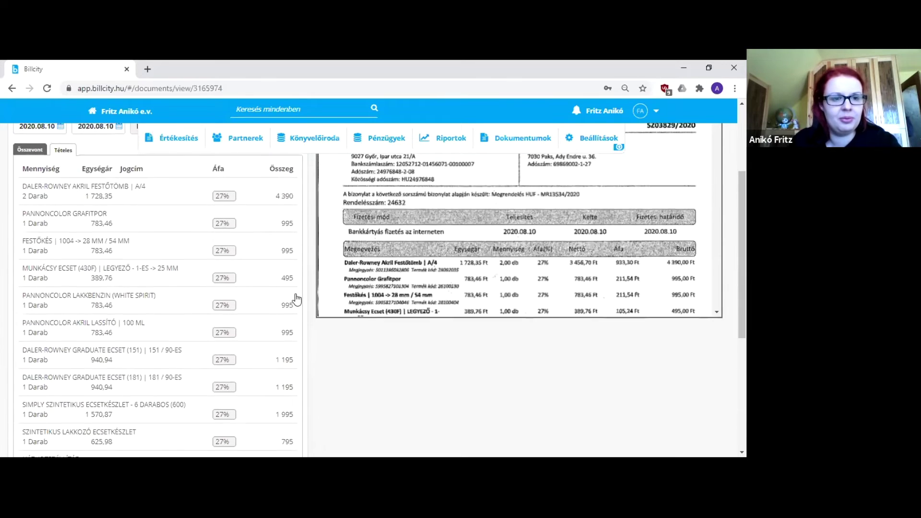
pyautogui.scroll(-1, 295, 299)
pyautogui.scroll(3, 296, 300)
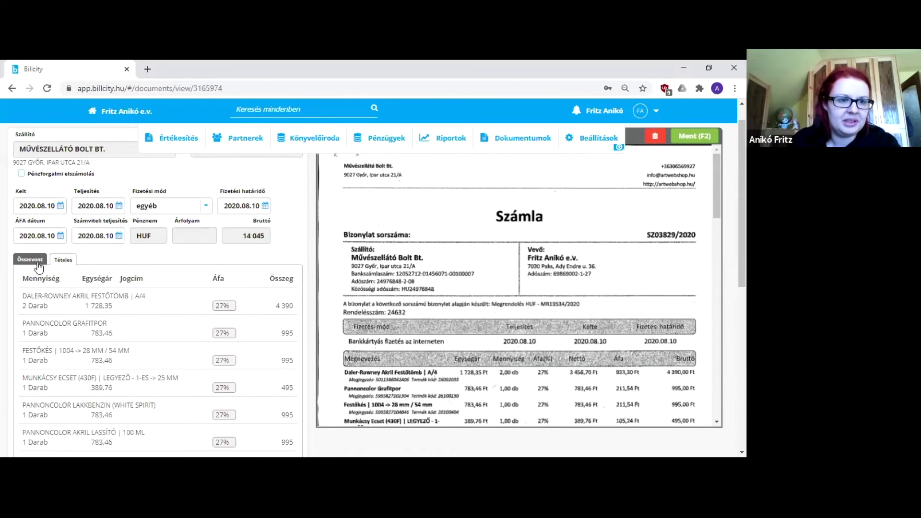
# In the Összevont view, assign the Jogcím ecset27 (ecset 27 IMA) to the summarised invoice line.
pyautogui.click(33, 262)
pyautogui.click(47, 293)
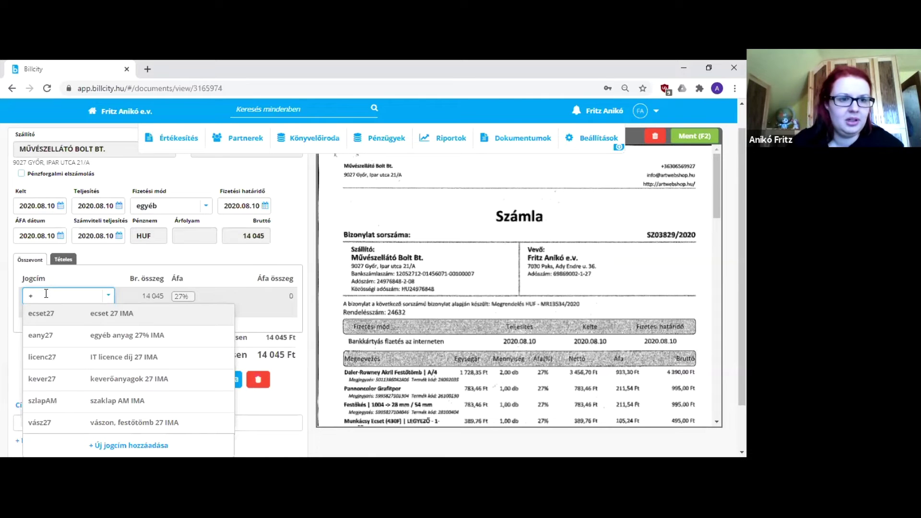
pyautogui.click(163, 310)
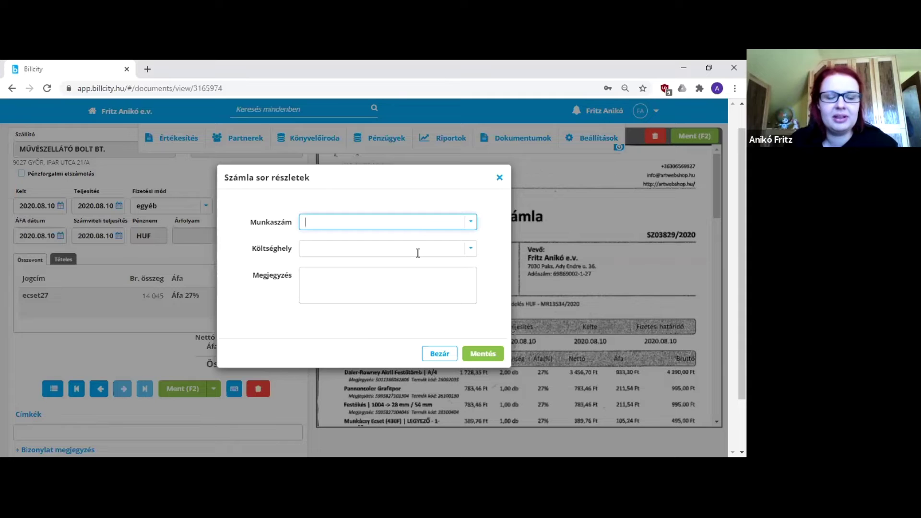
# Set the invoice line's Munkaszám to projekt 1 and its Költséghely to 3 művészeti tevékenység, and save the line details.
pyautogui.click(472, 224)
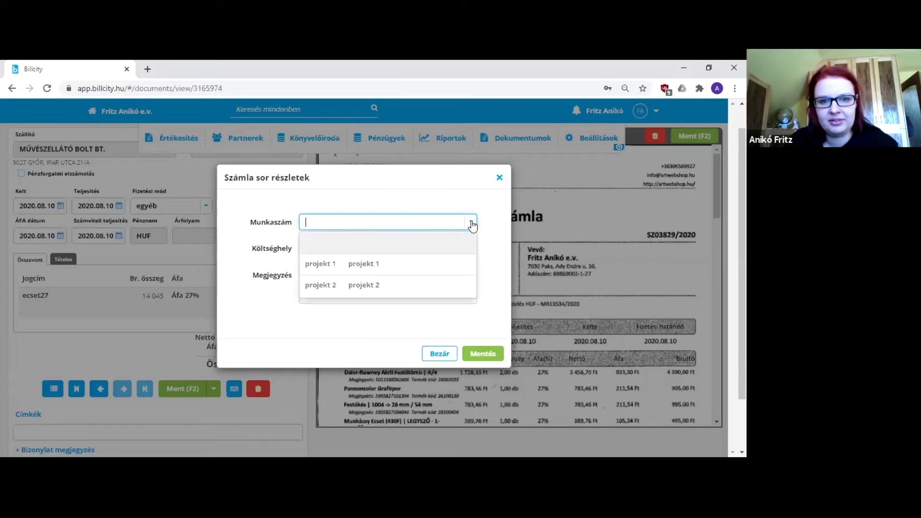
pyautogui.click(378, 263)
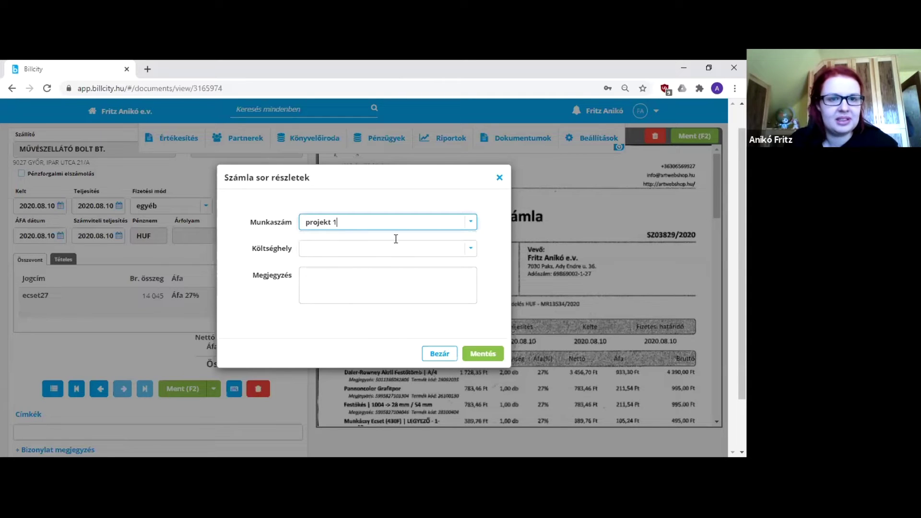
pyautogui.click(473, 254)
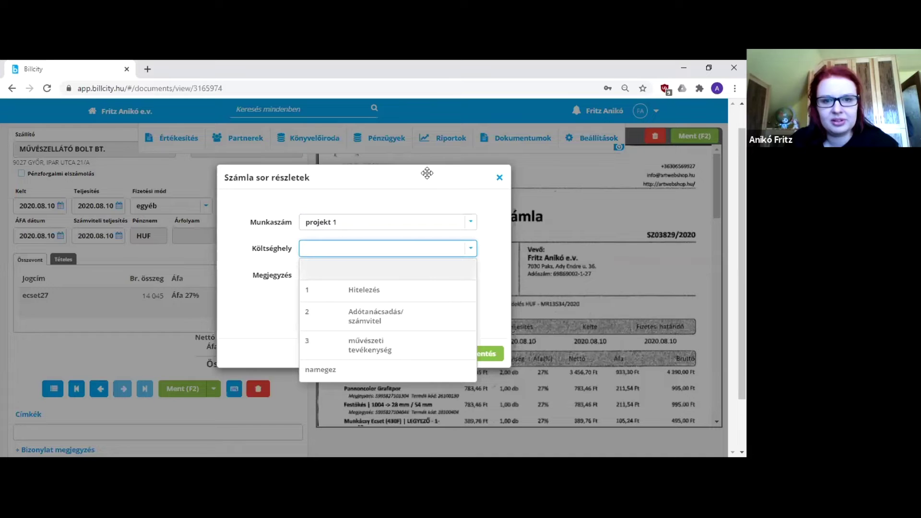
pyautogui.click(365, 346)
pyautogui.click(483, 354)
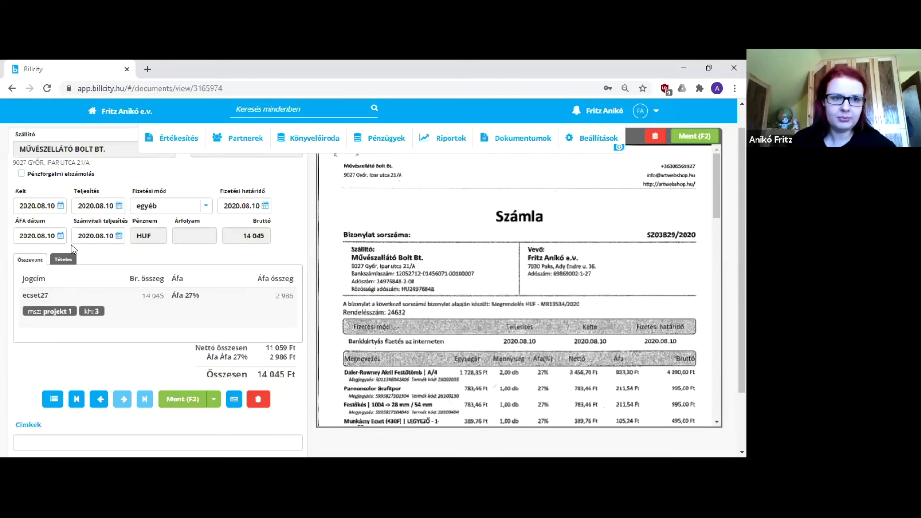
# In the Tételes view, change the Jogcím of the Daler-Rowney Akril Festőtömb A/4 item to vász27 (vászon, festőtömb 27 IMA).
pyautogui.click(67, 261)
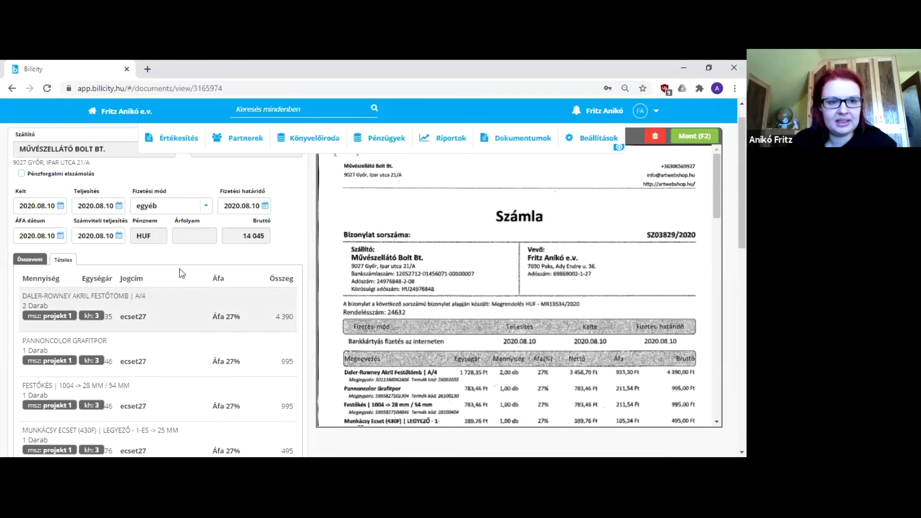
pyautogui.scroll(-4, 137, 274)
pyautogui.scroll(-6, 137, 273)
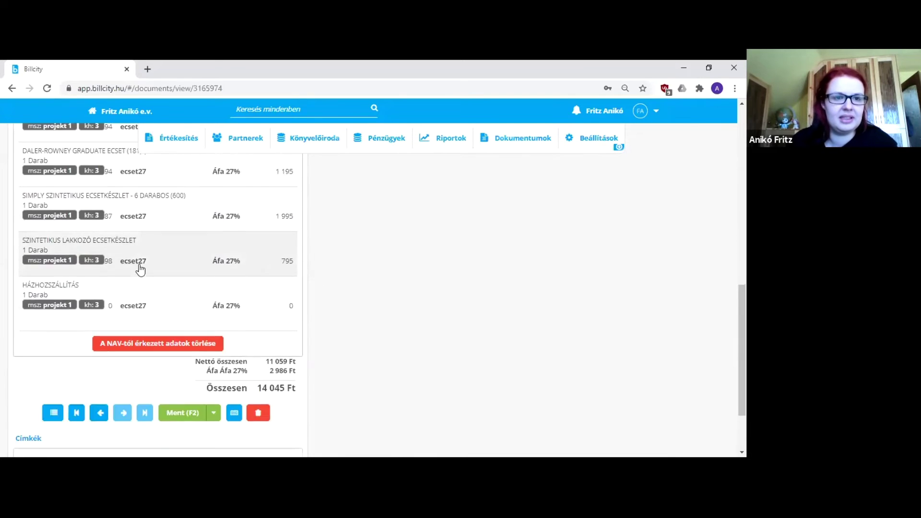
pyautogui.scroll(3, 180, 293)
pyautogui.scroll(5, 190, 302)
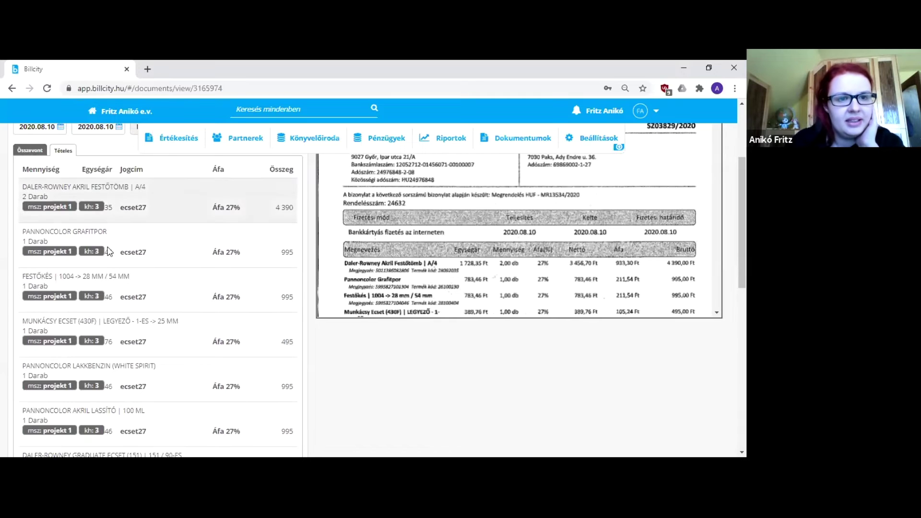
pyautogui.click(132, 207)
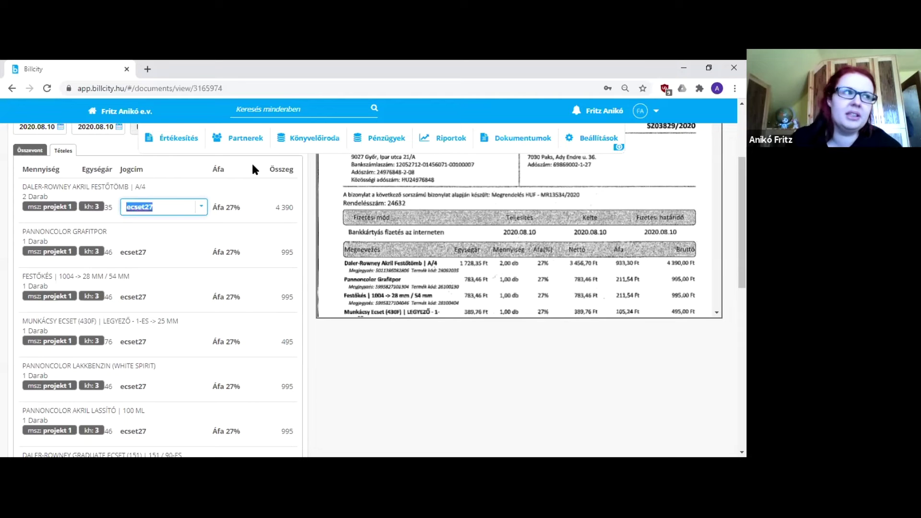
pyautogui.press('BackSpace')
pyautogui.write('vá')
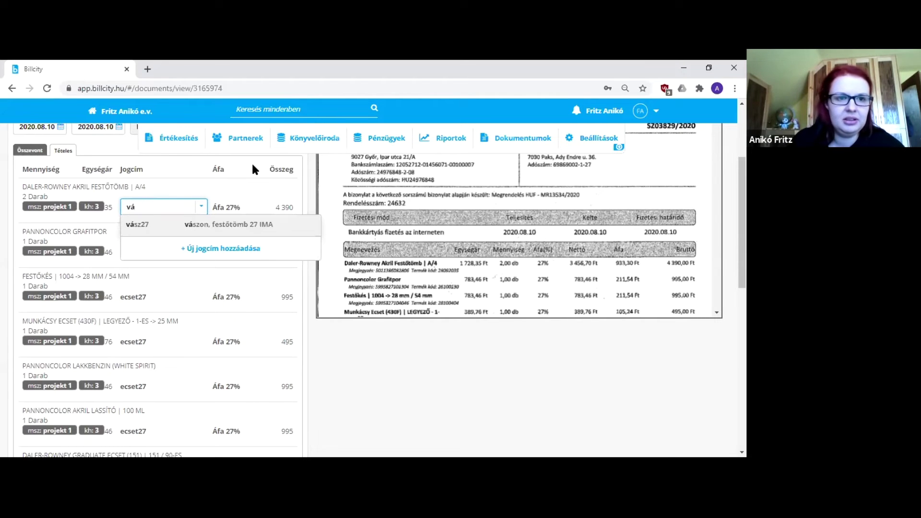
pyautogui.click(246, 225)
# Change the Jogcím of the Pannoncolor Grafitpor item to eany27 (egyéb anyag 27% IMA).
pyautogui.click(158, 252)
pyautogui.write('egy')
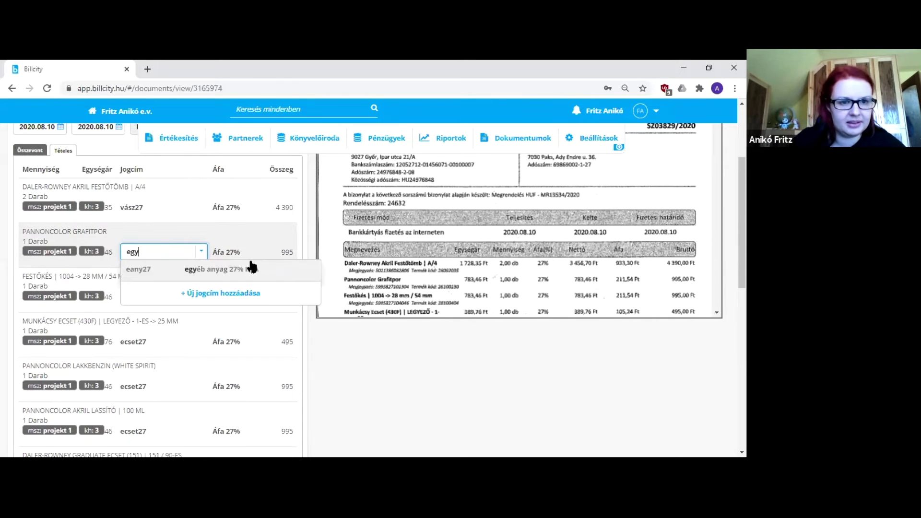
pyautogui.click(253, 267)
pyautogui.click(417, 364)
# Review the Jogcím assignments of the remaining line items down the itemised list.
pyautogui.scroll(-4, 379, 358)
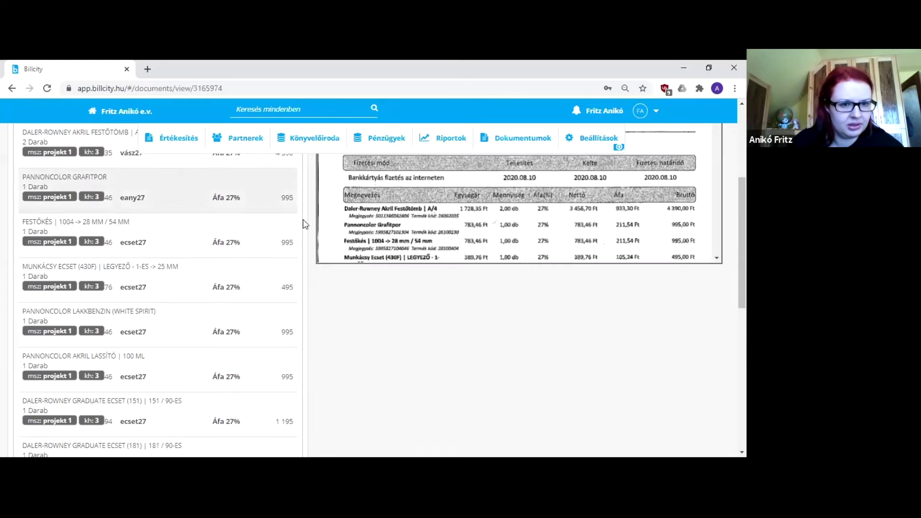
pyautogui.scroll(-2, 287, 199)
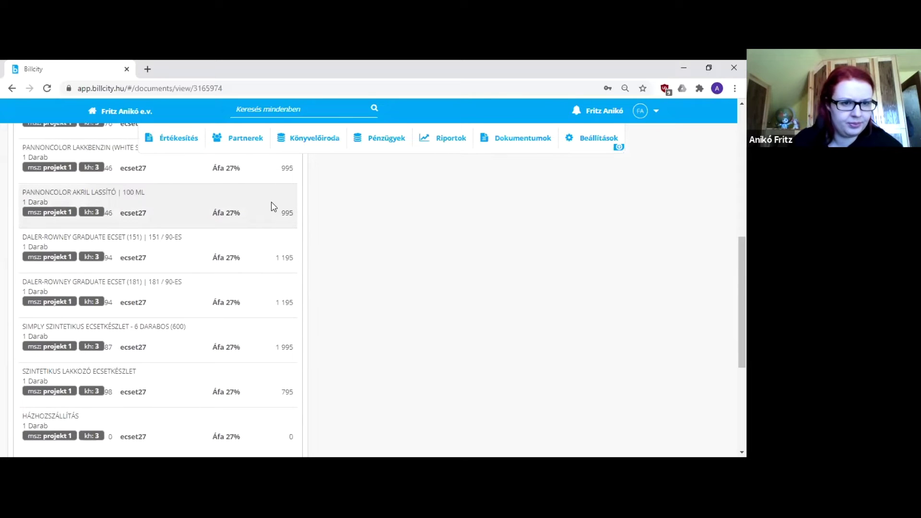